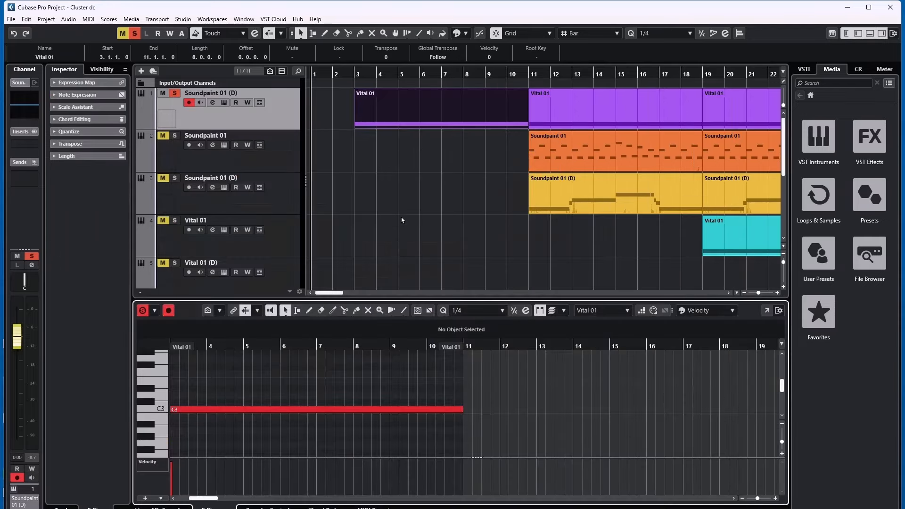
# Close the part editor and look at the Soundpaint instrument on track 2, Soundpaint 01
pyautogui.press('Return')
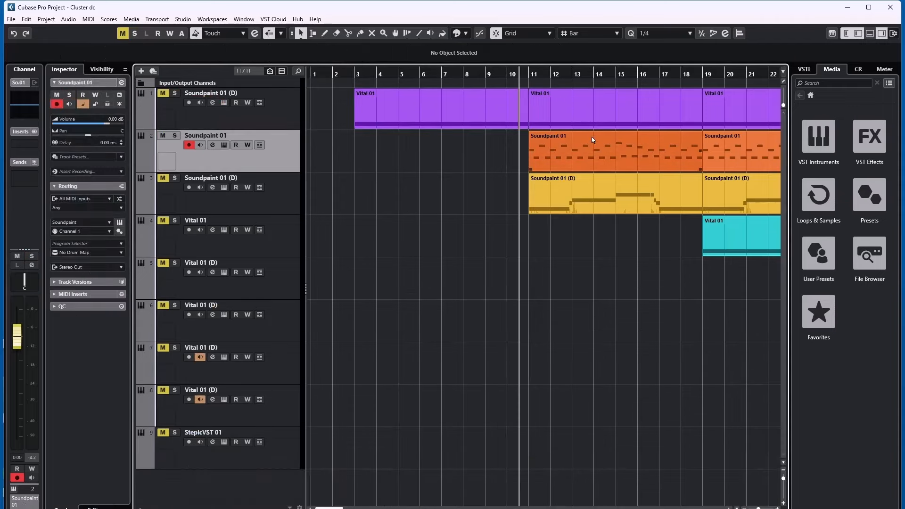
pyautogui.doubleClick(274, 154)
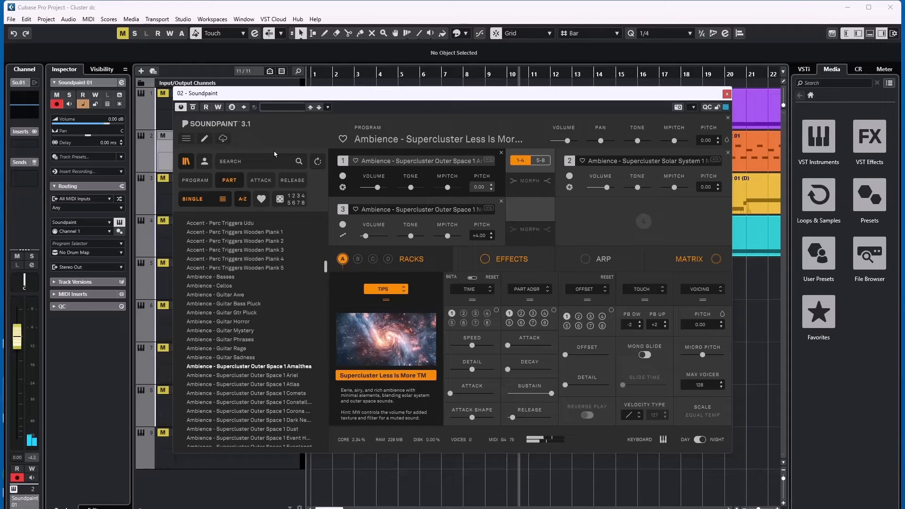
pyautogui.press('Escape')
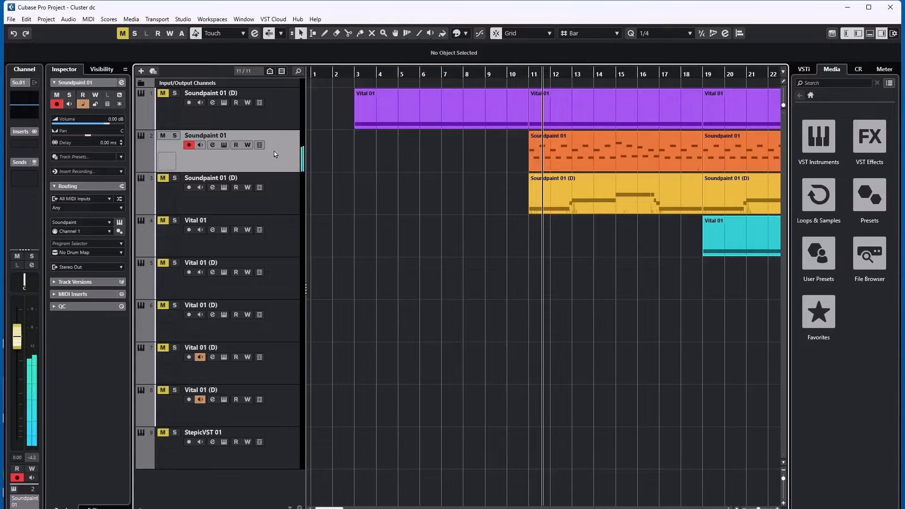
# Examine the notes of the Soundpaint 01 part starting at bar 11 on track 2
pyautogui.click(581, 146)
pyautogui.doubleClick(592, 124)
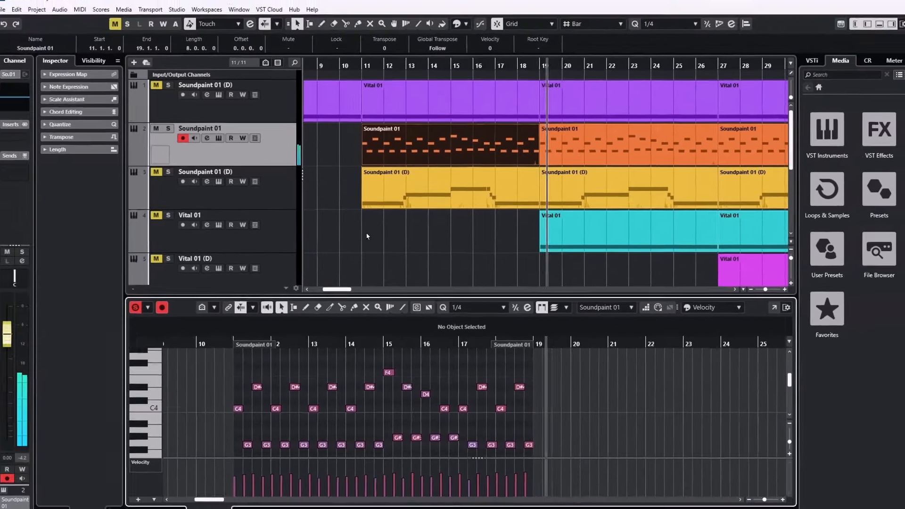
pyautogui.click(366, 236)
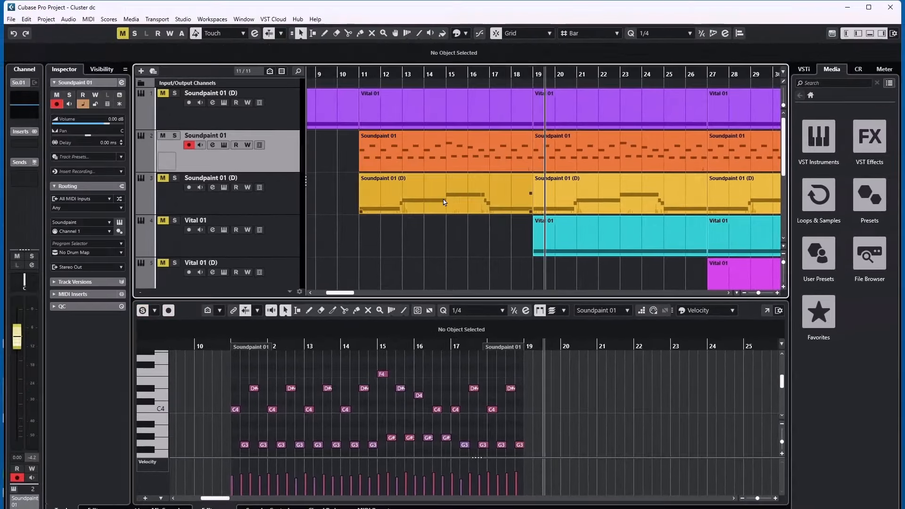
pyautogui.press('KP_Subtract')
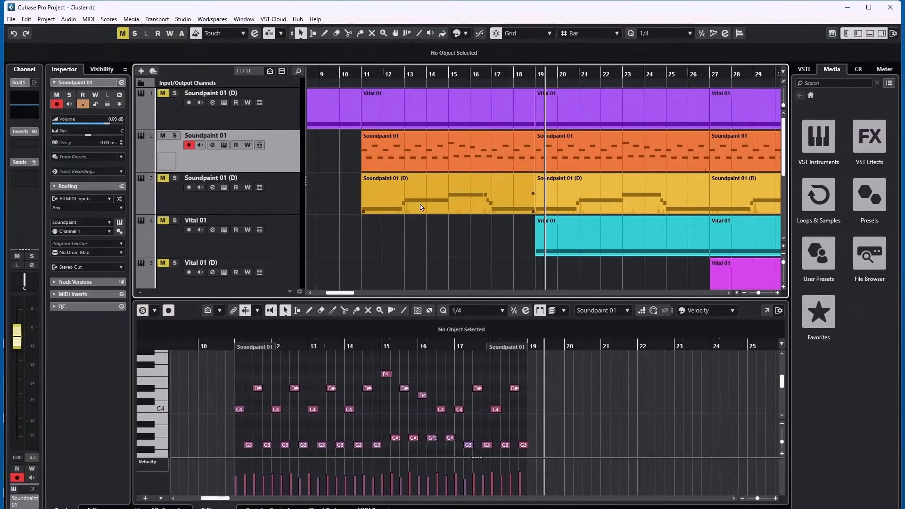
pyautogui.press('KP_Subtract')
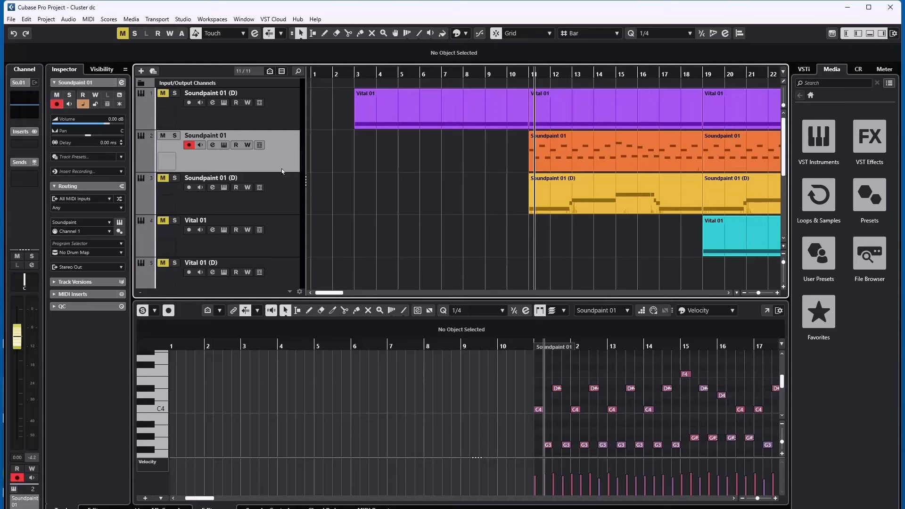
# Look at the Soundpaint instrument of track 3, Soundpaint 01 (D), and close it again
pyautogui.press('Down')
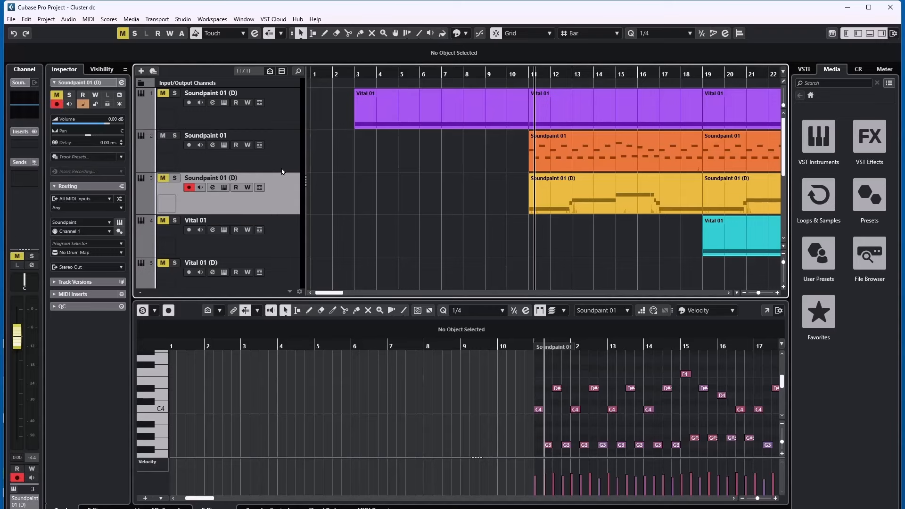
pyautogui.press('e')
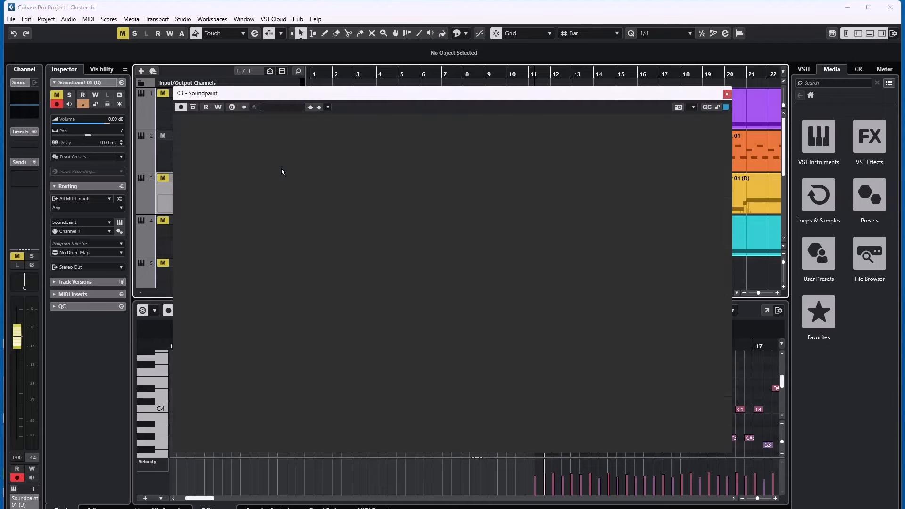
pyautogui.press('e')
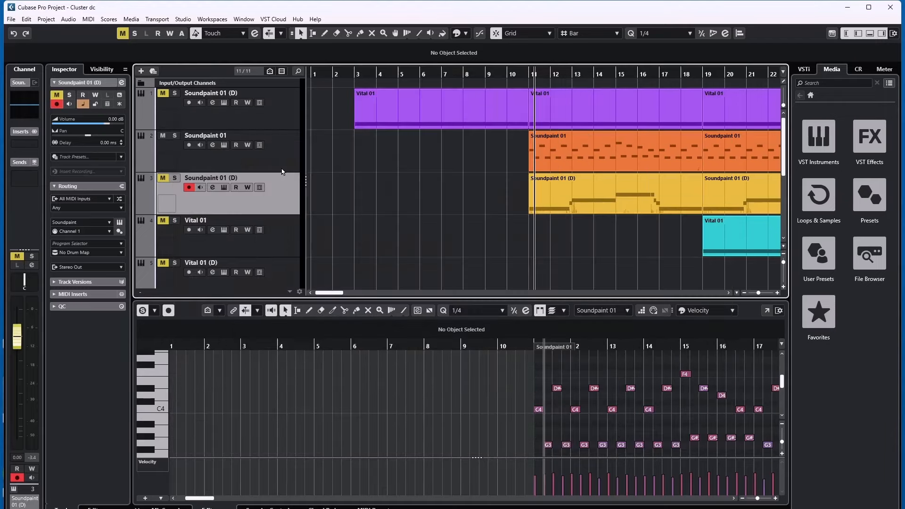
# Play the arrangement and examine the notes of the Soundpaint 01 (D) part starting at bar 11, then close the lower zone
pyautogui.press('space')
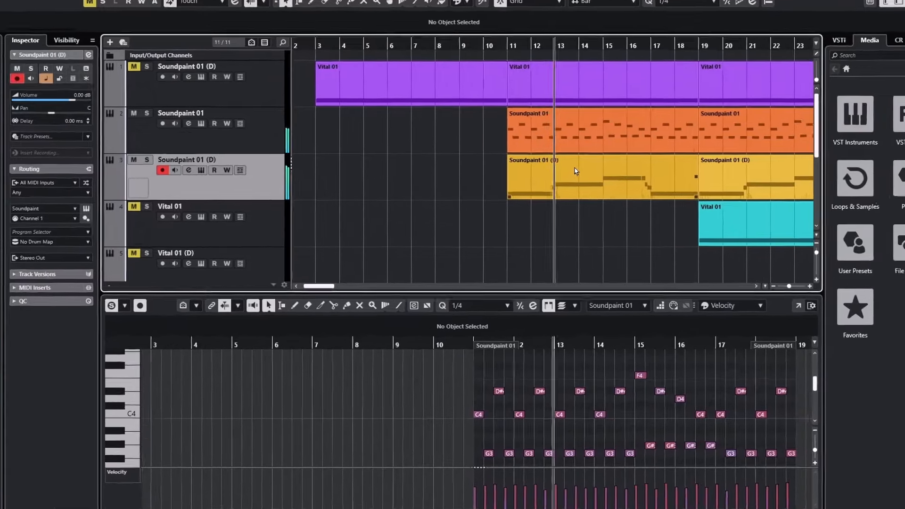
pyautogui.click(571, 185)
pyautogui.click(408, 184)
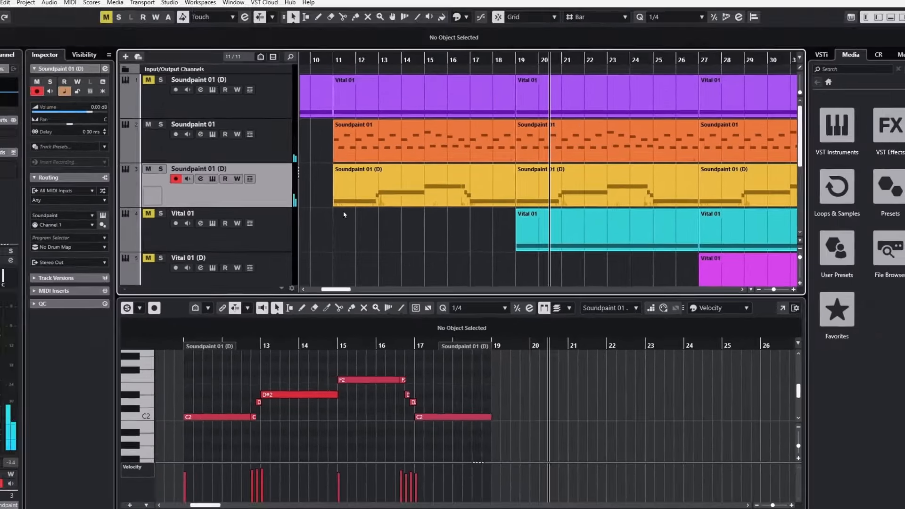
pyautogui.hotkey('alt', 'F3')
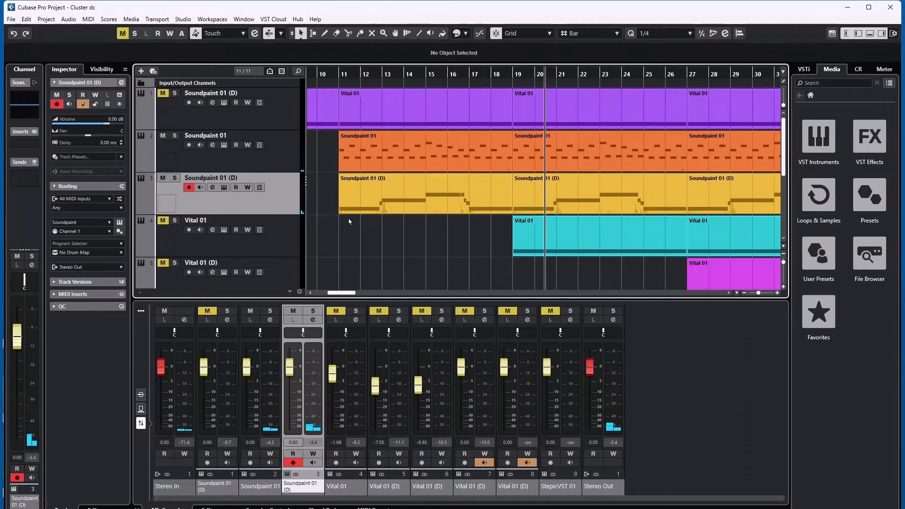
pyautogui.hotkey('alt', 'F3')
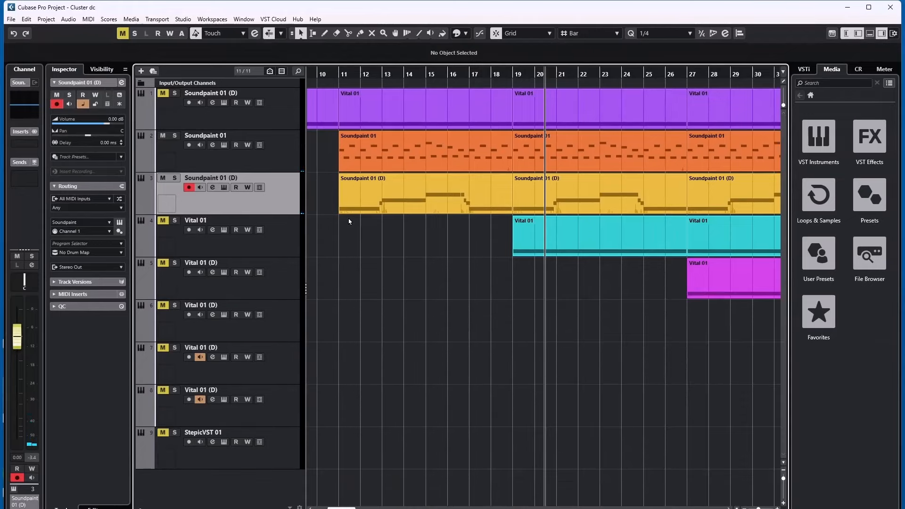
# Mute the two Soundpaint tracks, 2 and 3
pyautogui.press('m')
pyautogui.click(283, 154)
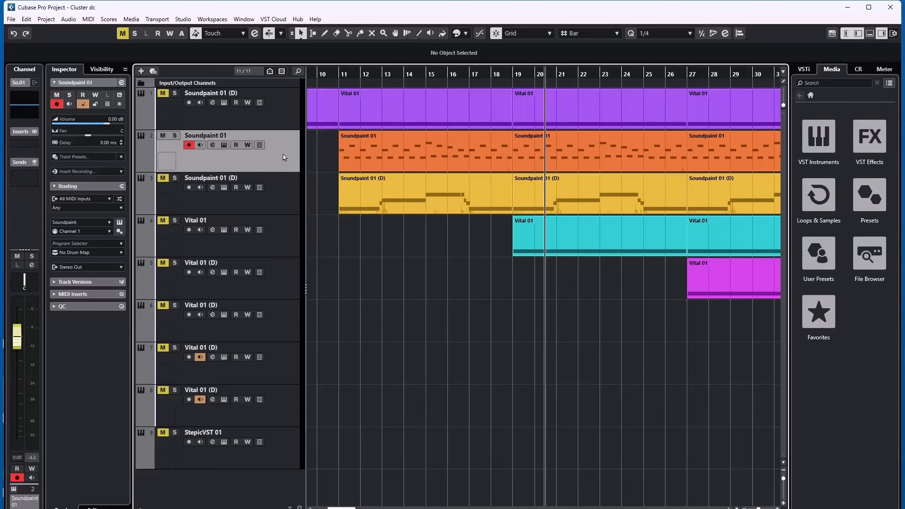
pyautogui.click(281, 199)
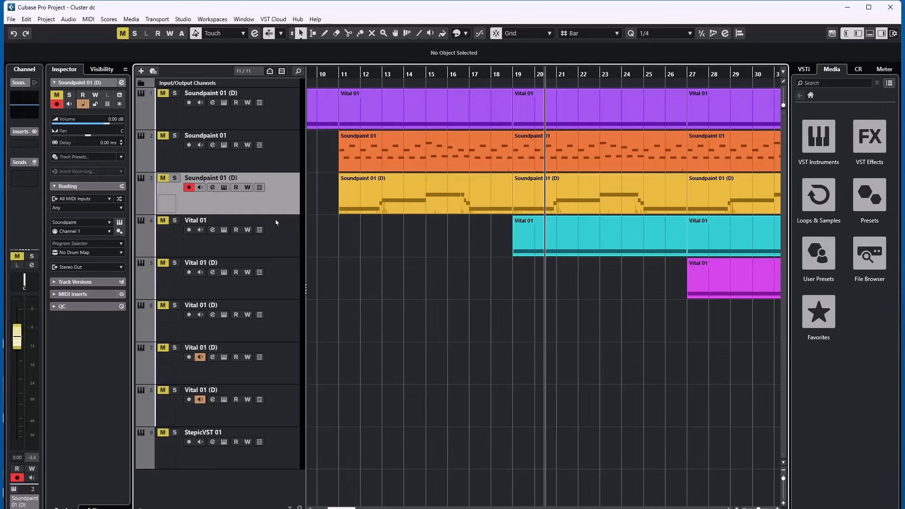
# Look at the Vital instrument with the SEQ Stardrop preset on track 4 and close it again
pyautogui.click(275, 219)
pyautogui.doubleClick(275, 219)
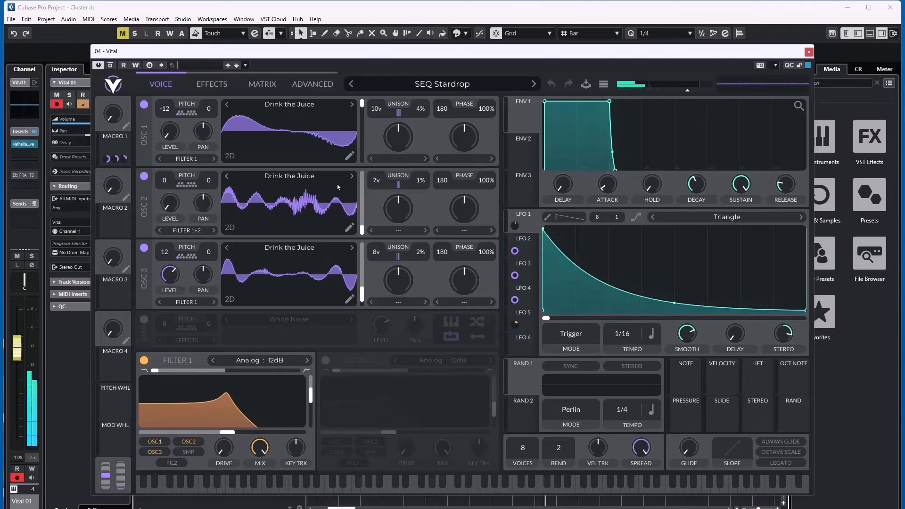
pyautogui.press('Escape')
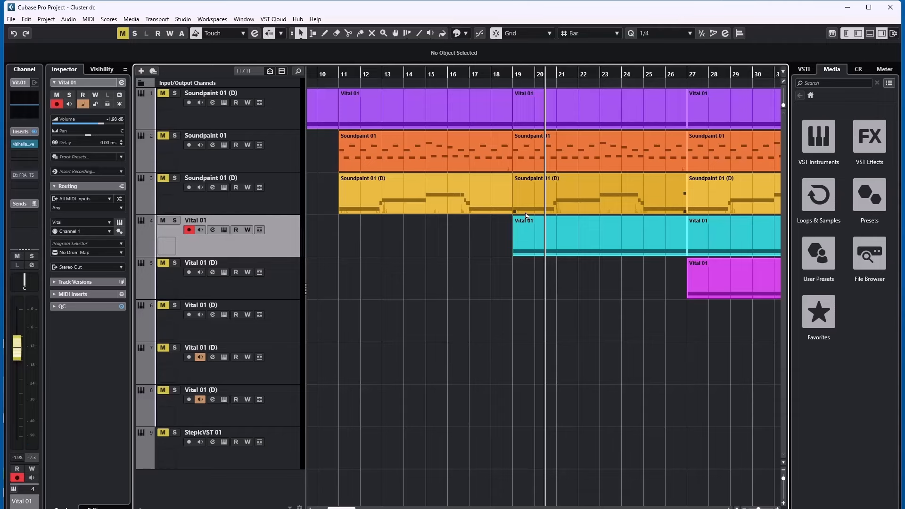
# Open the ValhallaSupermassive insert on the Vital 01 channel and toggle its bypass
pyautogui.doubleClick(577, 225)
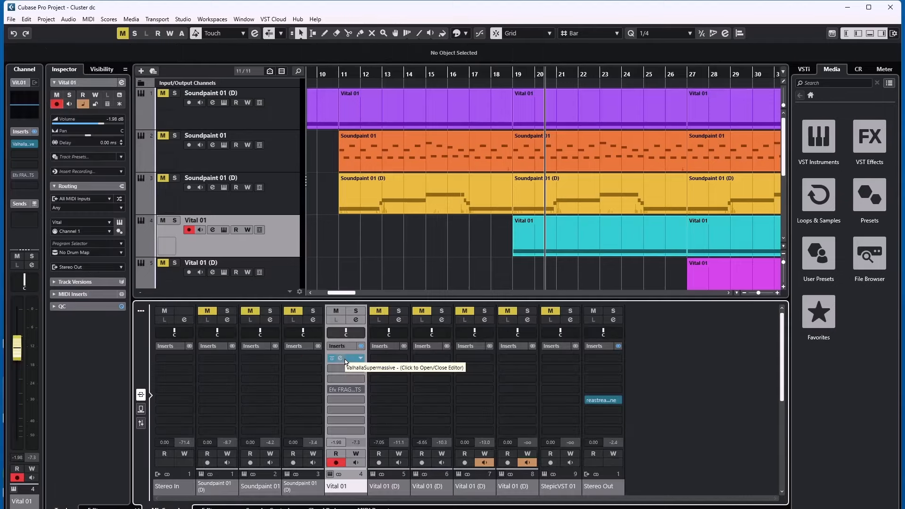
pyautogui.click(344, 358)
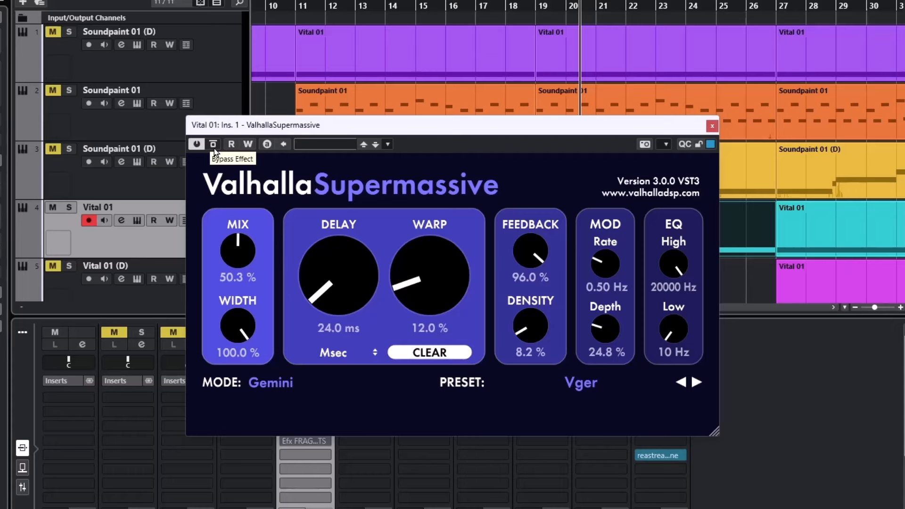
pyautogui.click(214, 149)
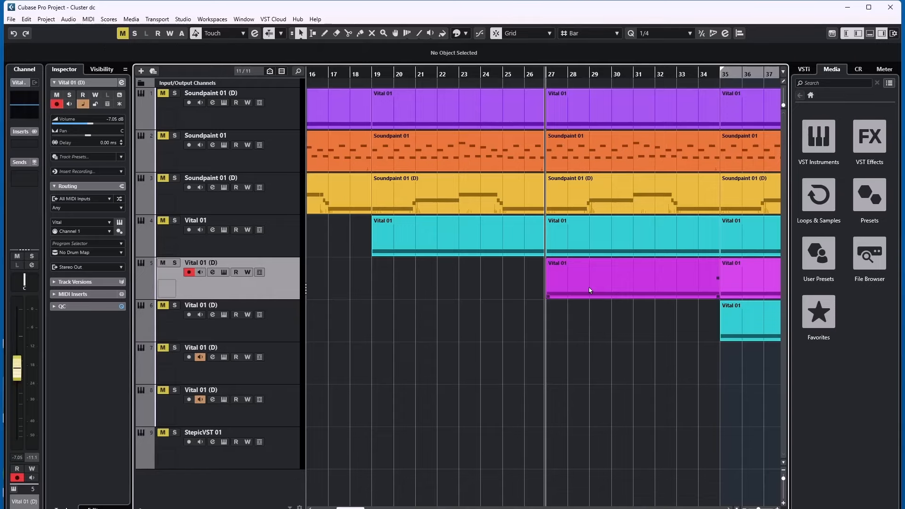
# Examine the note in the track 5 part starting at bar 27 and the track's Vital instrument settings
pyautogui.doubleClick(589, 289)
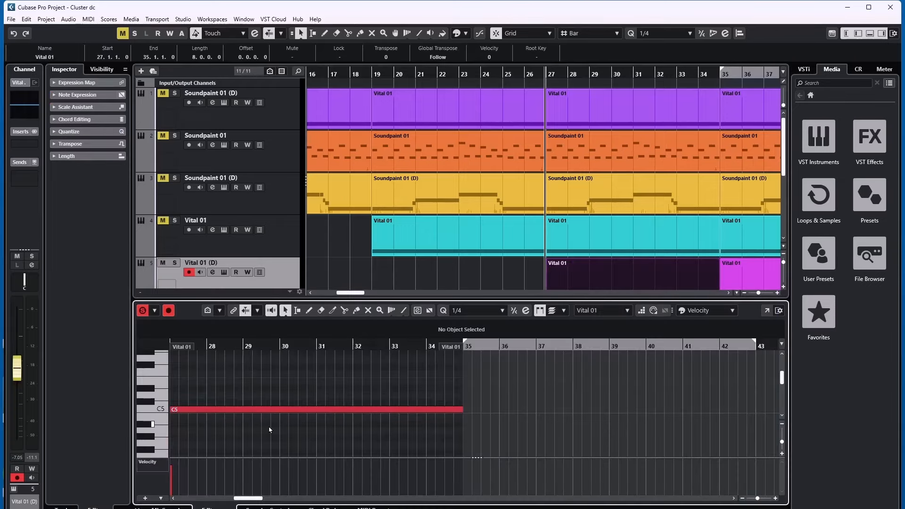
pyautogui.hotkey('alt', 'F3')
pyautogui.hotkey('alt', 'F3')
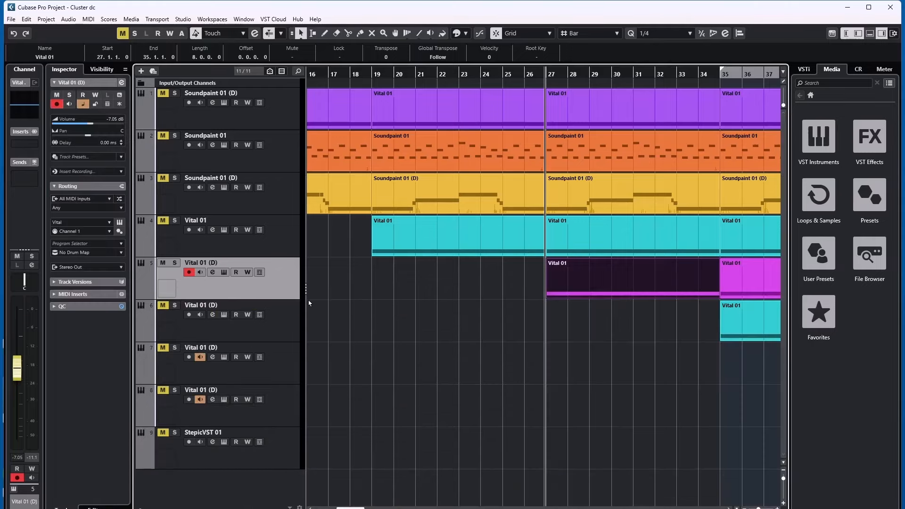
pyautogui.press('e')
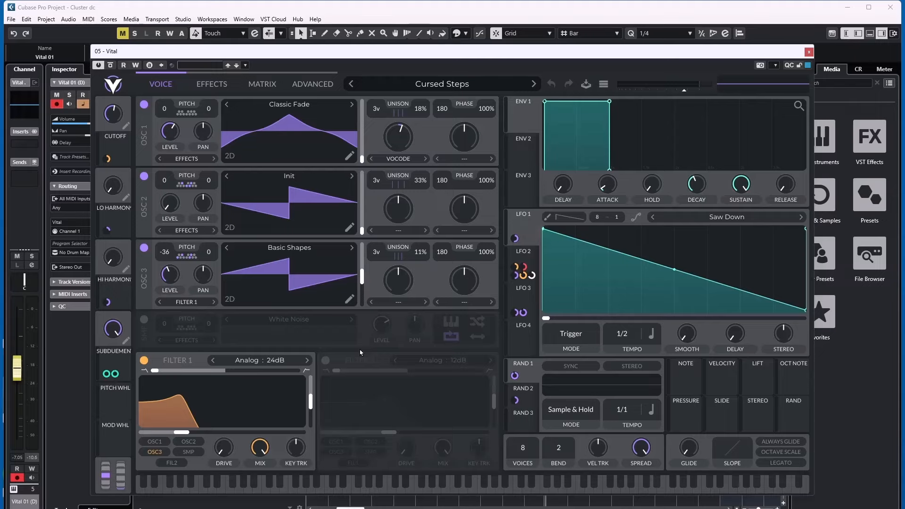
pyautogui.press('Escape')
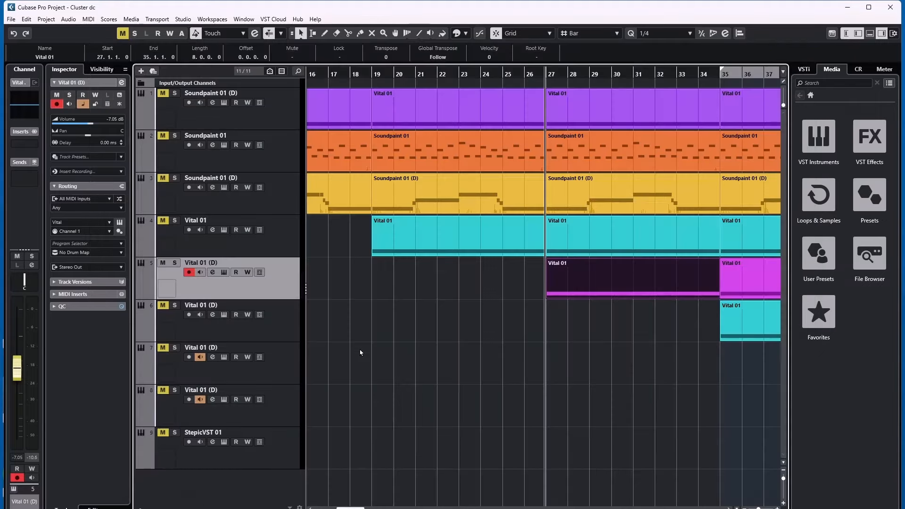
# Mute track 5 and open the part starting at bar 35 on track 6 to view its notes
pyautogui.click(568, 323)
pyautogui.press('m')
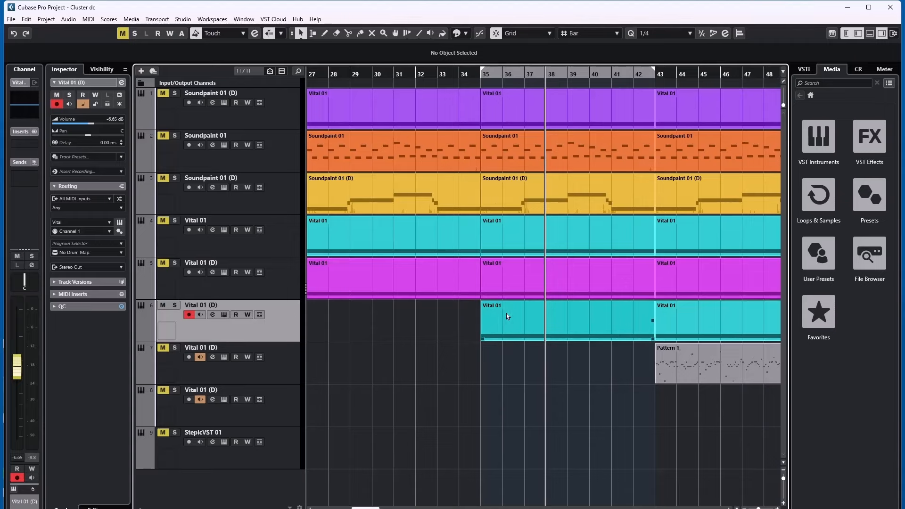
pyautogui.doubleClick(521, 318)
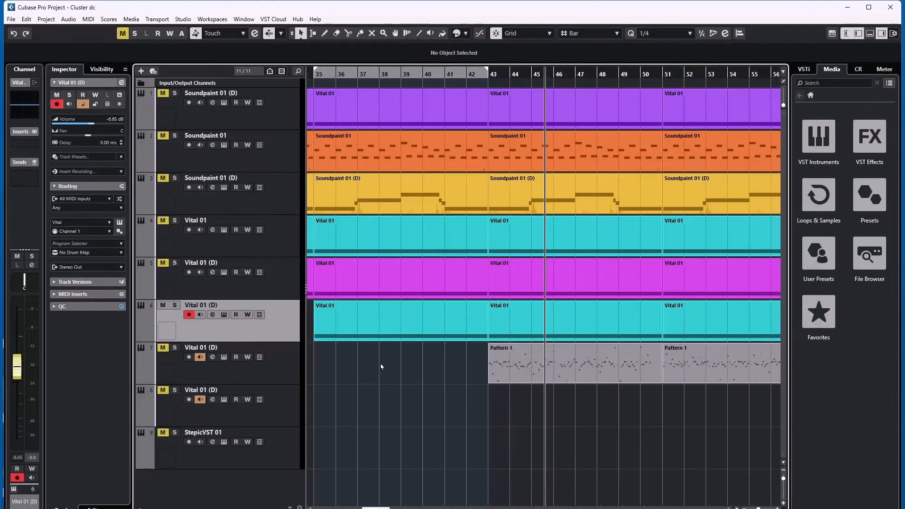
# Point out the Pattern 1 part at bar 43 on track 7, clear the selection and mute track 6
pyautogui.click(476, 365)
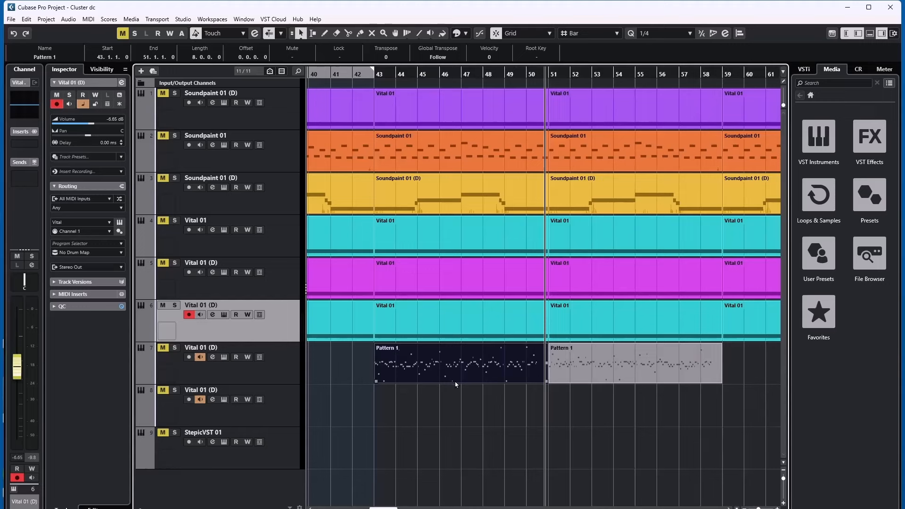
pyautogui.click(367, 408)
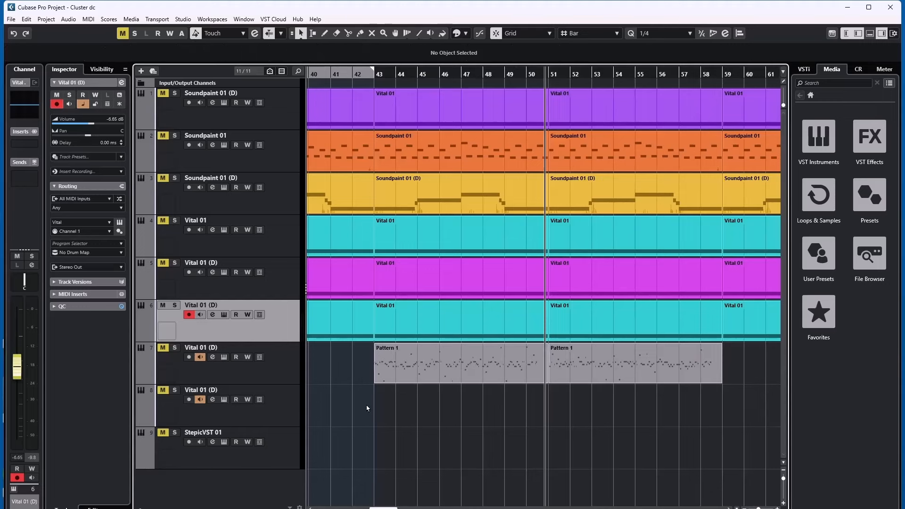
pyautogui.press('m')
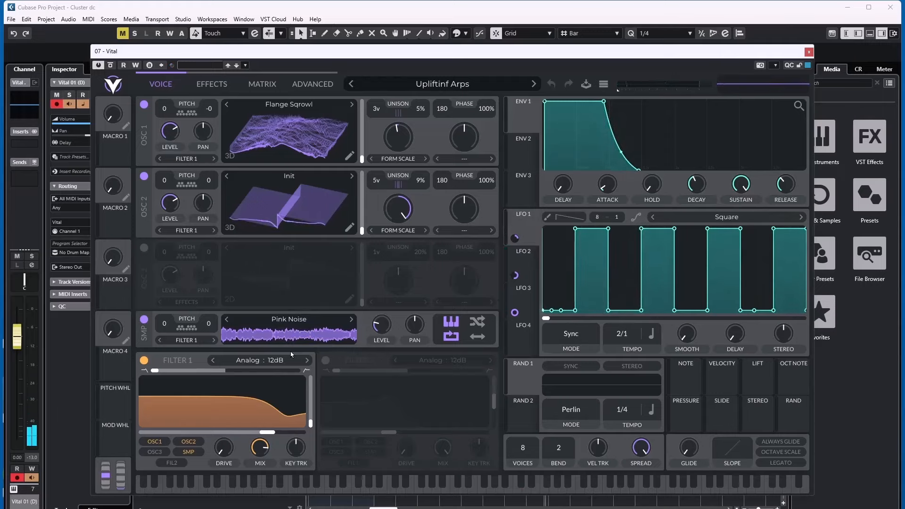
# Review the Vital instrument on track 7 and the StepicVST sequencer on track 9, closing each window
pyautogui.press('Escape')
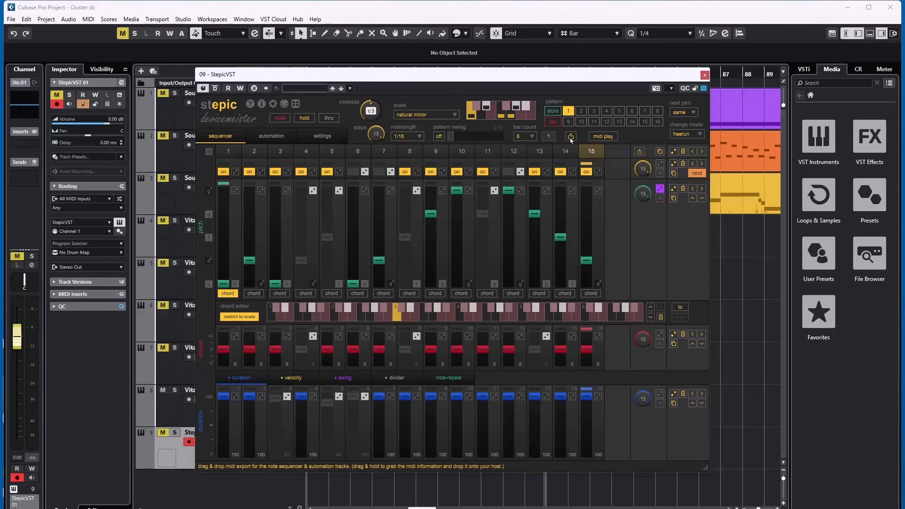
pyautogui.press('Escape')
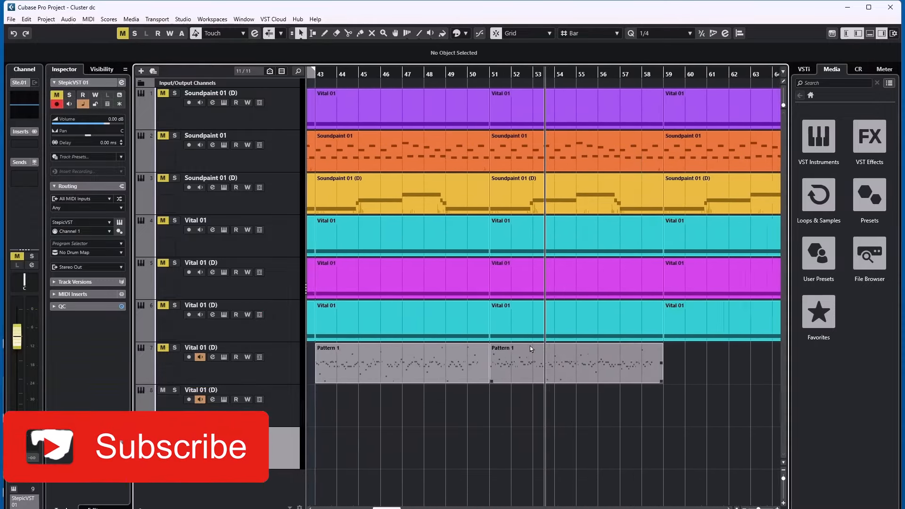
# Compare the two Pattern 1 parts at bars 43 and 51 on track 7 by selecting each, then clear the selection
pyautogui.click(532, 351)
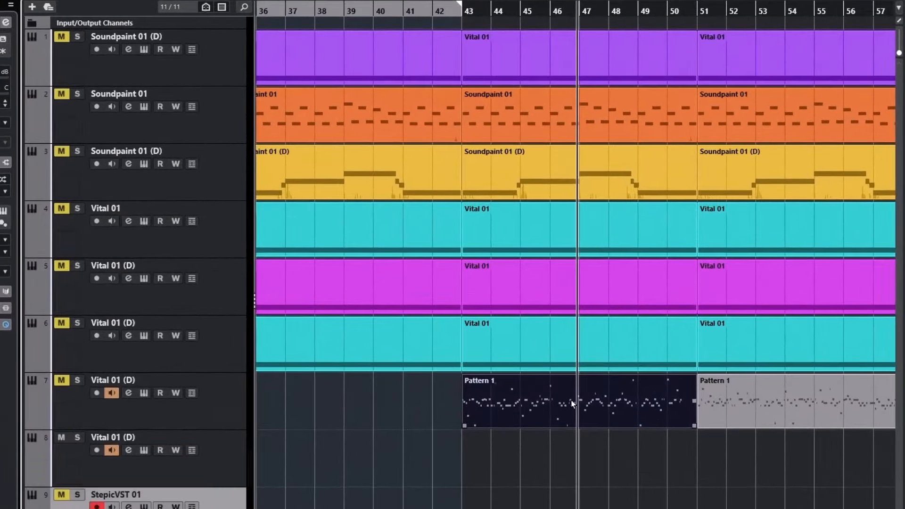
pyautogui.click(757, 402)
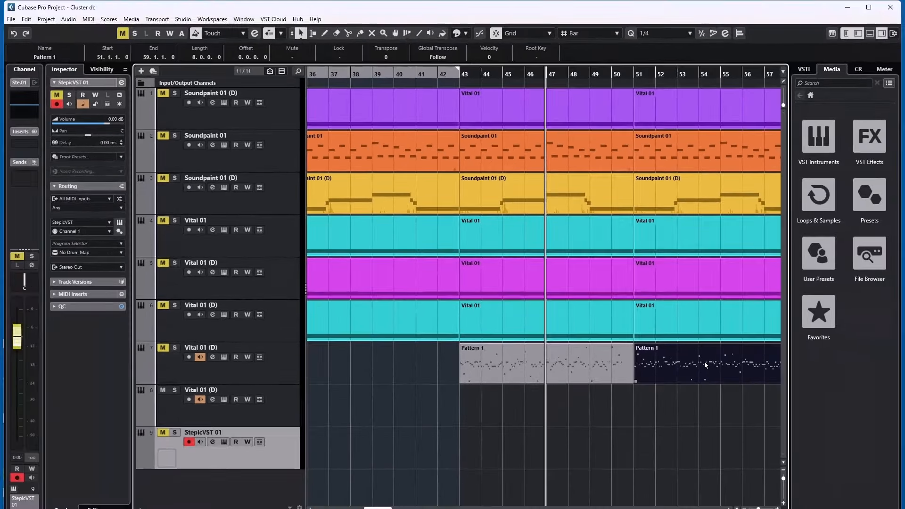
pyautogui.click(363, 377)
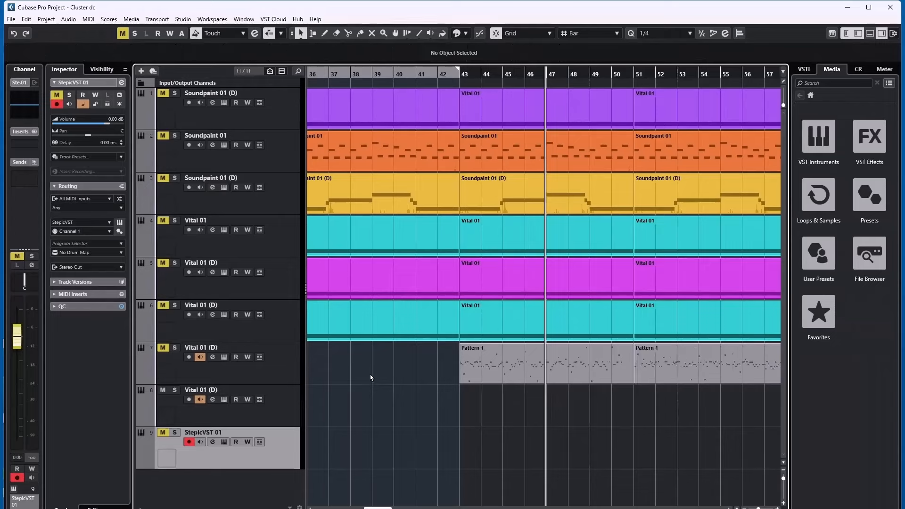